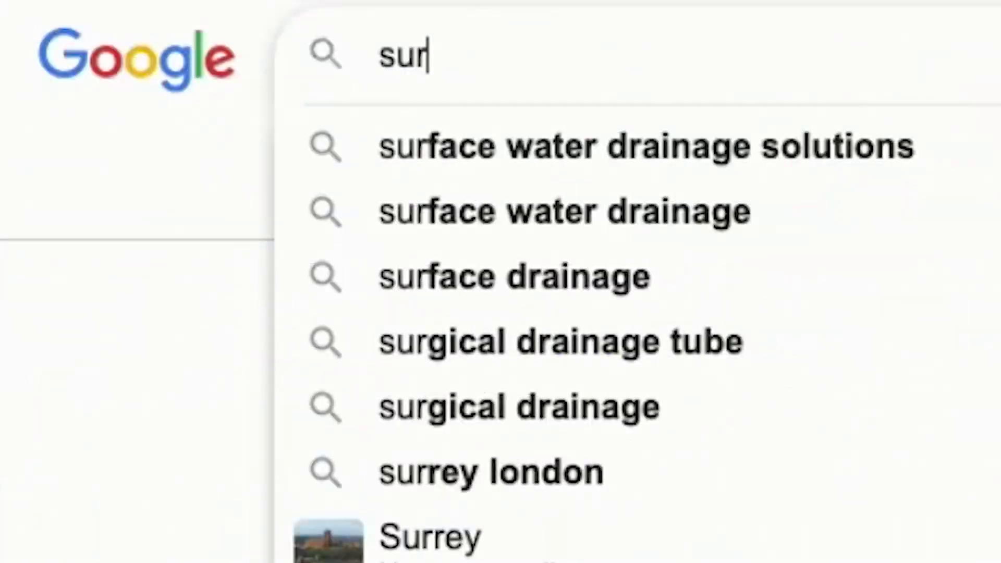
Step: Search Google for 'surfer keyword tool' and scroll through the Keyword Surfer related keyword volumes
type("fer keyword tool")
key("Return")
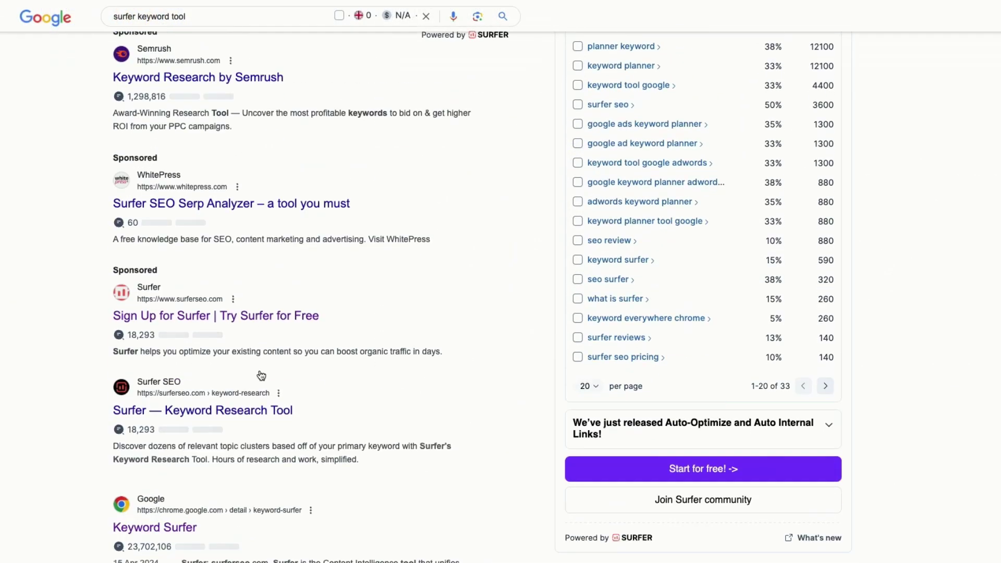
scroll(261, 375, "down", 1)
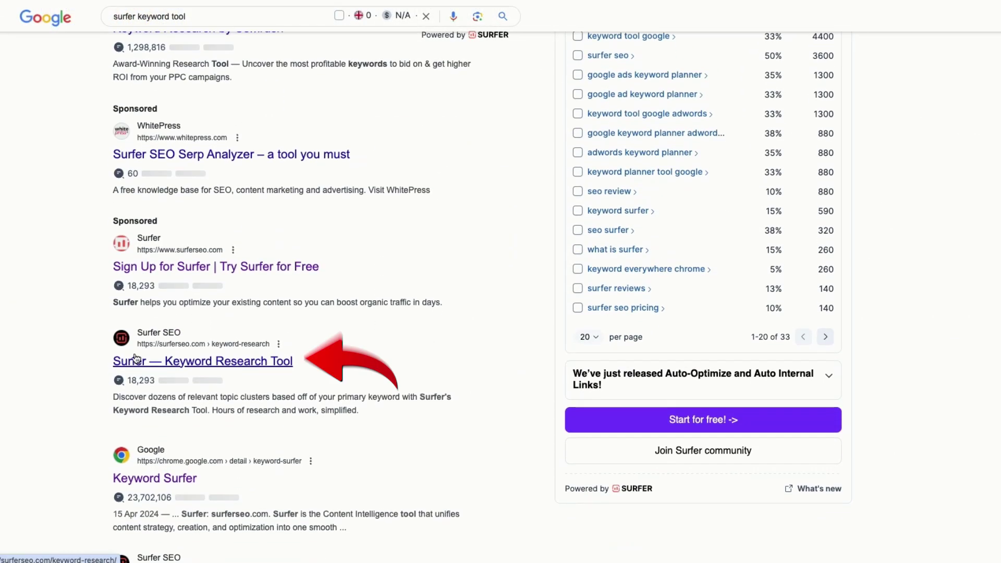
scroll(396, 355, "up", 6)
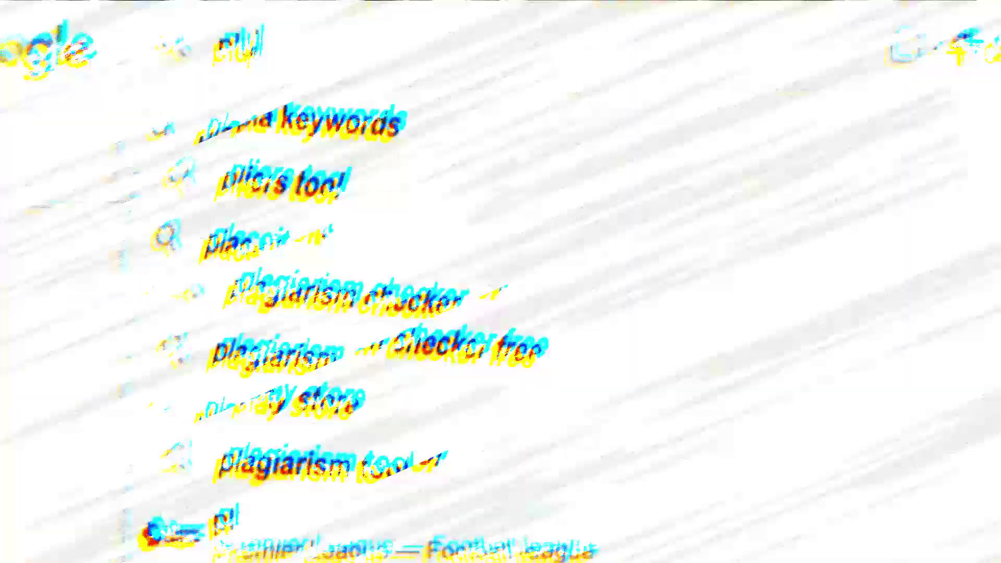
Step: Search 'plumber london' and scroll through Keyword Surfer's keyword volume list
type("umber london")
key("Return")
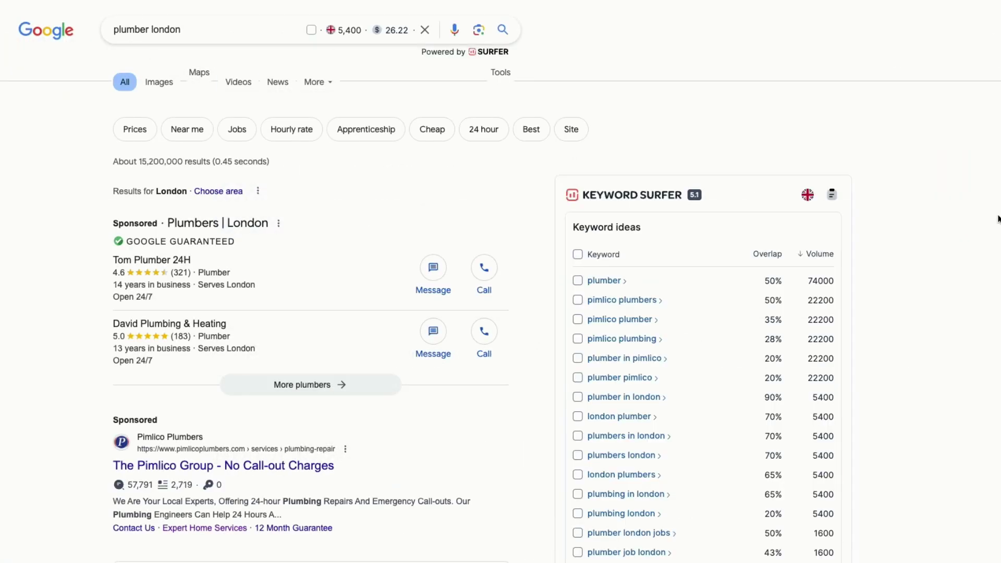
scroll(998, 219, "down", 3)
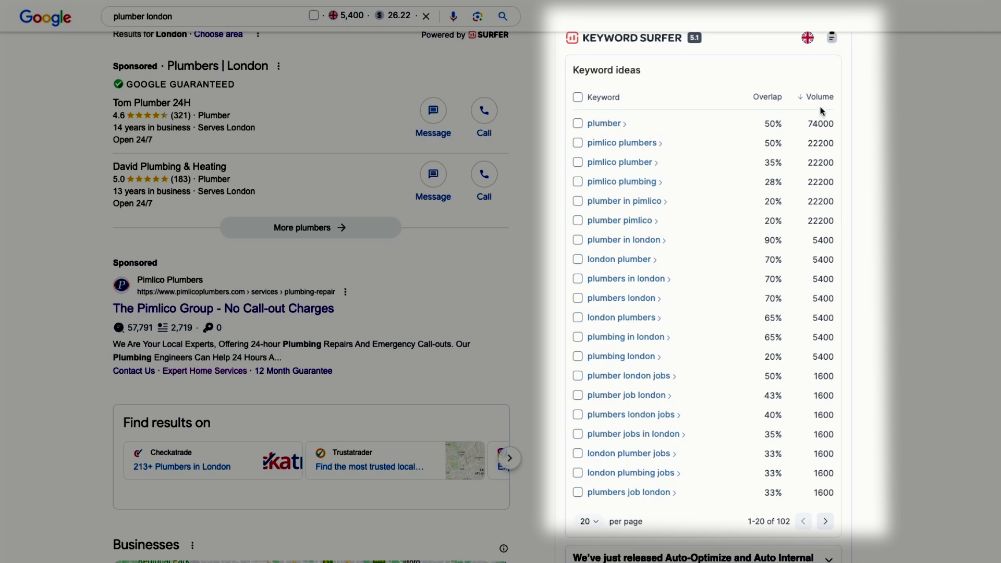
scroll(621, 132, "down", 1)
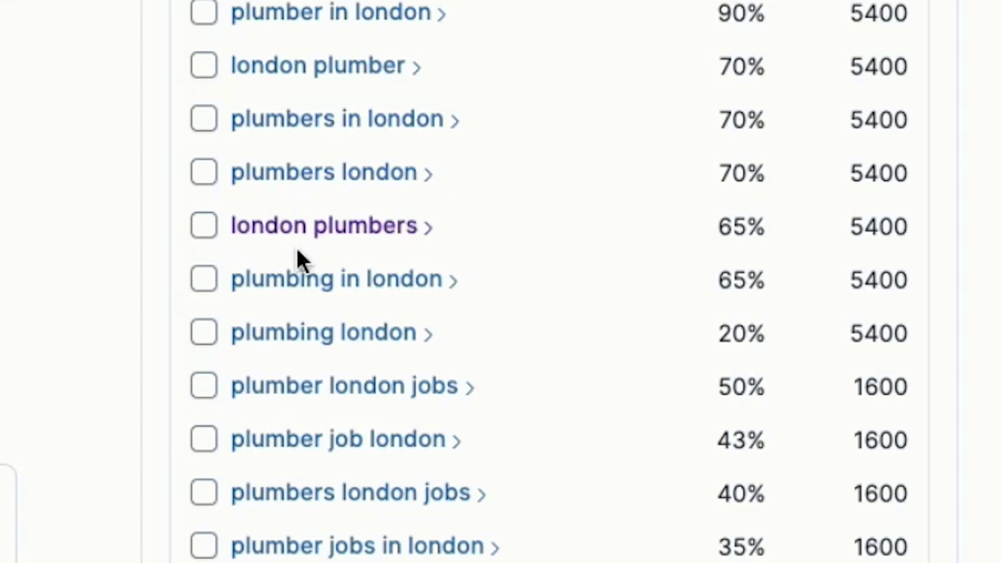
scroll(298, 253, "down", 2)
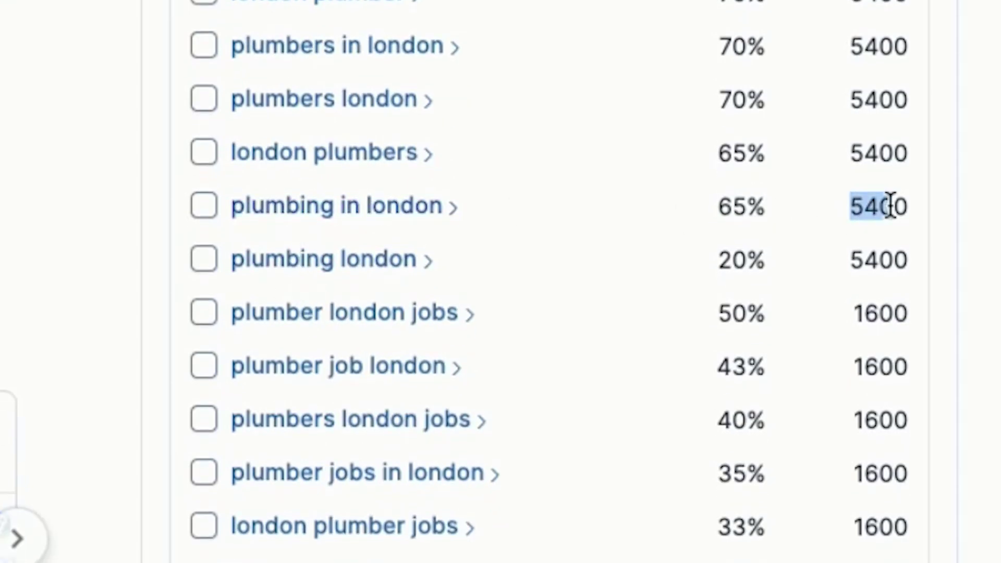
scroll(886, 198, "up", 5)
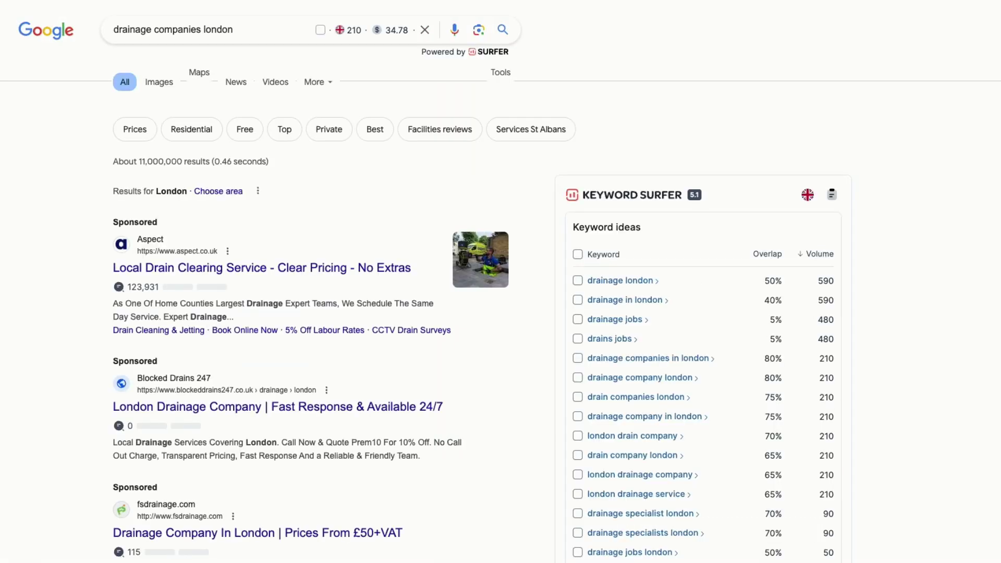
Step: Copy 'drainage london' from Keyword Surfer into the sheet's keyword column with volume 590
scroll(948, 246, "down", 3)
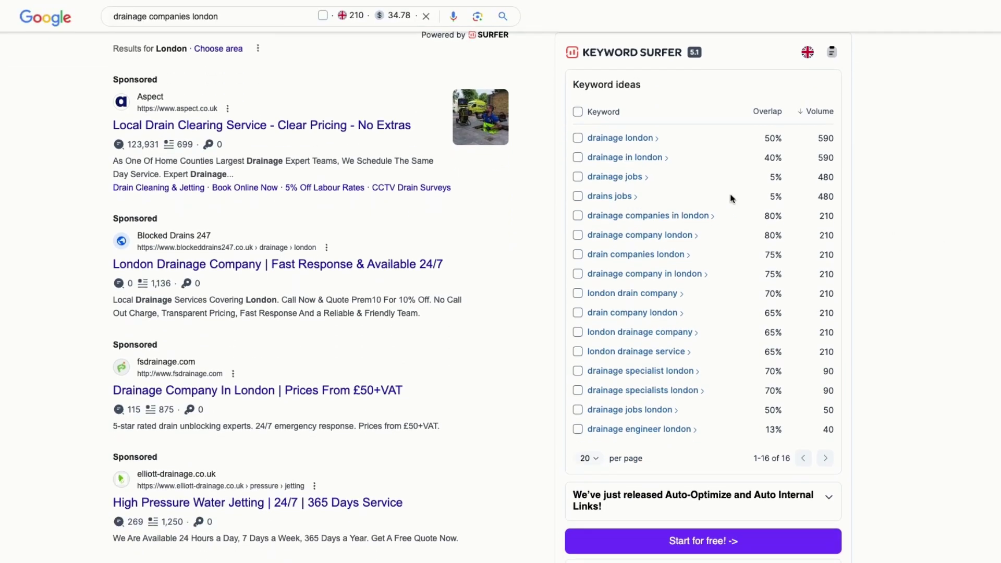
right_click(622, 138)
left_click(649, 225)
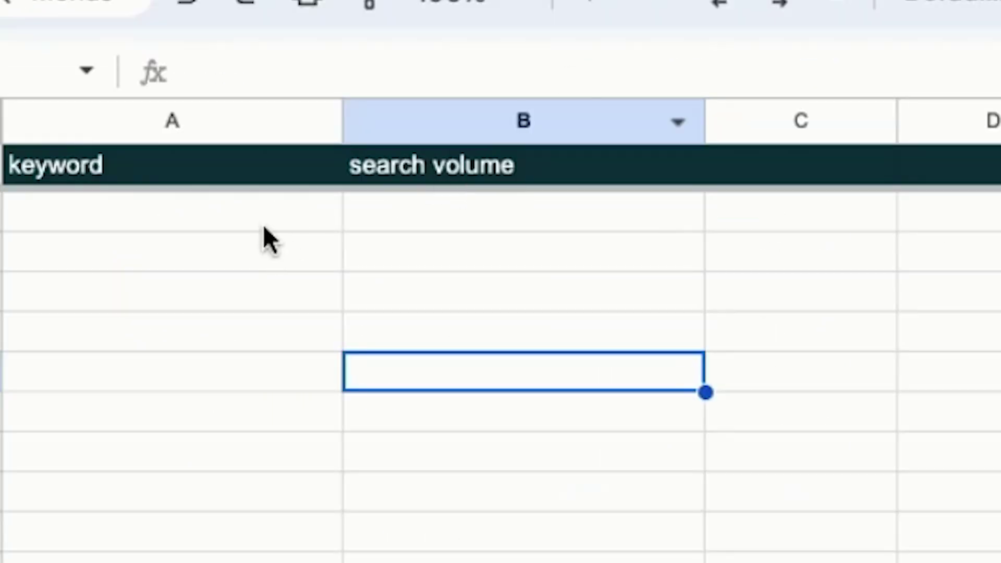
double_click(264, 225)
key("ctrl+v")
left_click(466, 213)
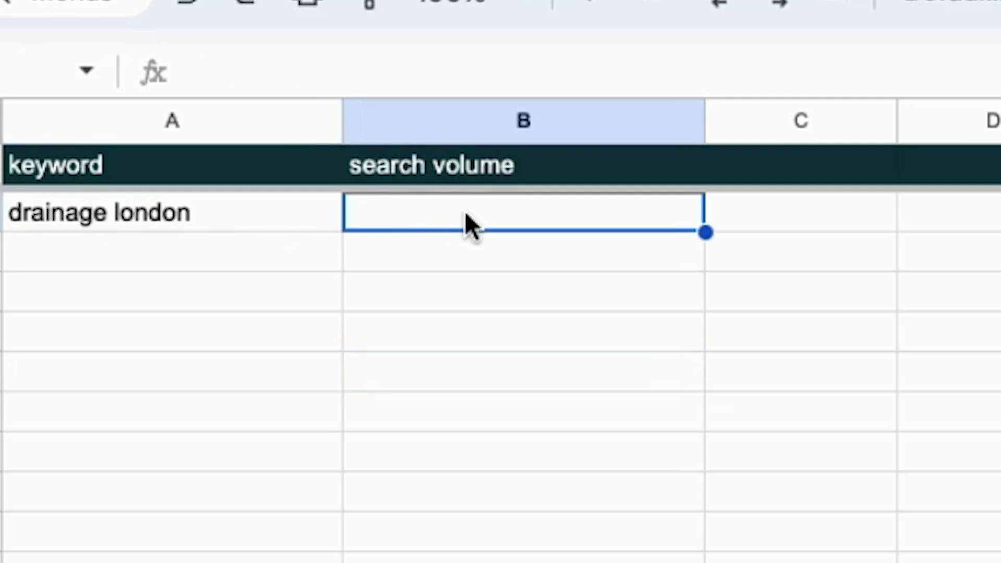
type("590")
key("Return")
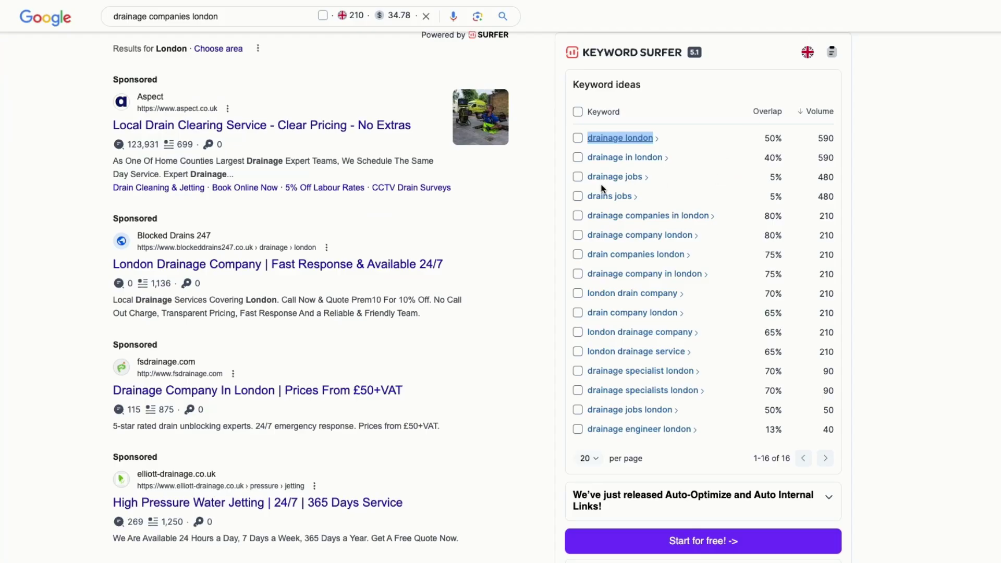
Step: Add 'drainage companies in london' in A3 with volume 220 in B3
right_click(628, 216)
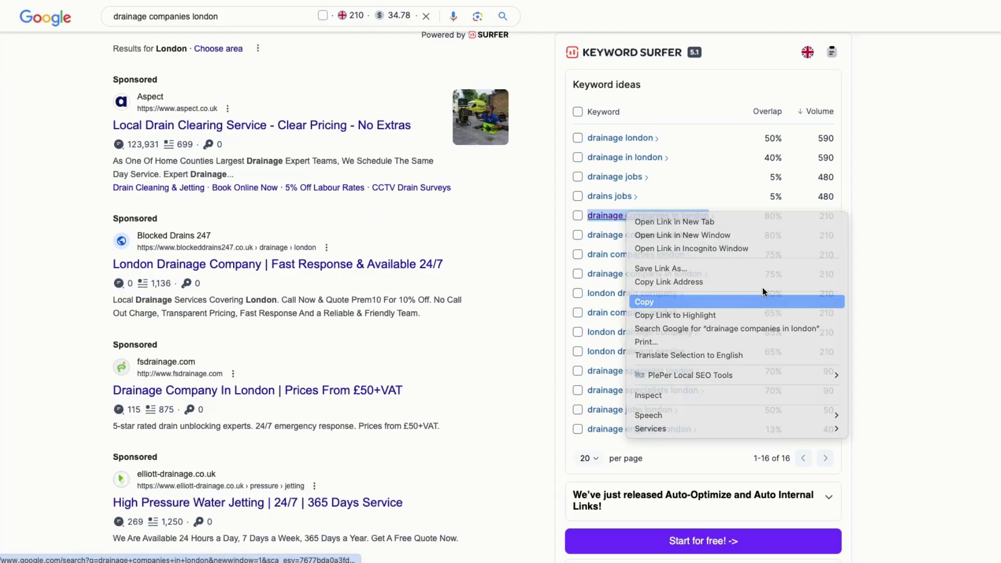
left_click(762, 301)
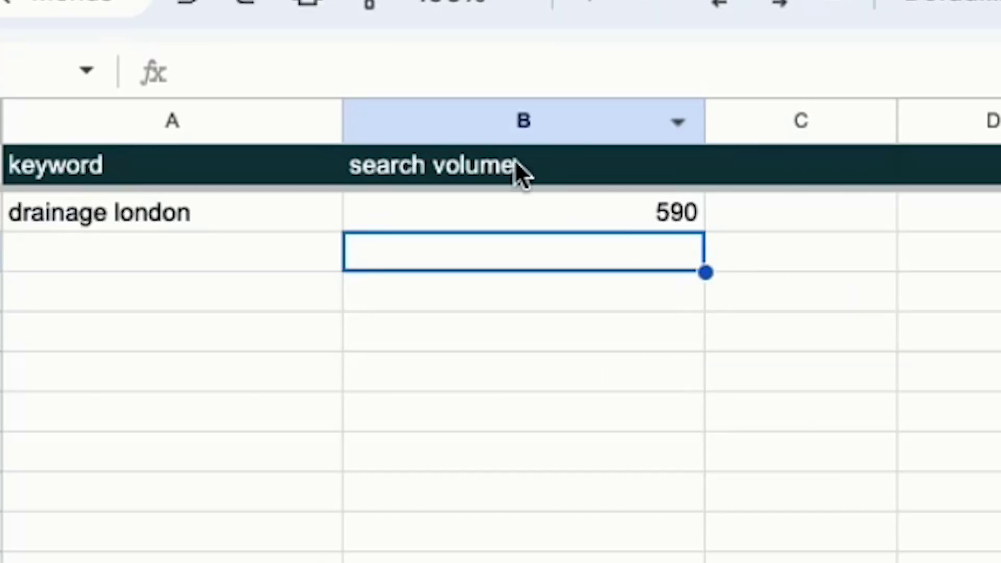
key("Left")
key("ctrl+v")
left_click(493, 258)
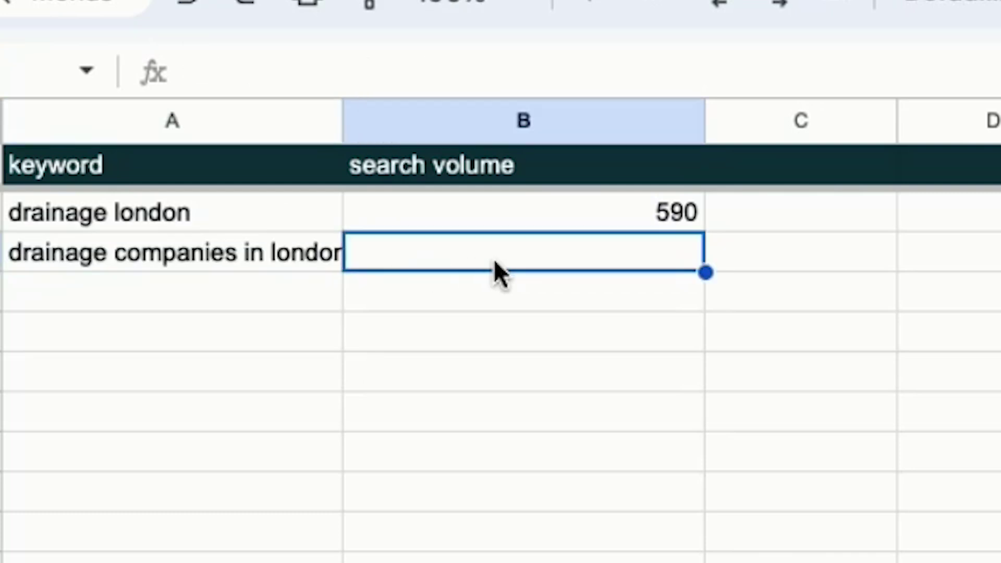
type("220")
key("Return")
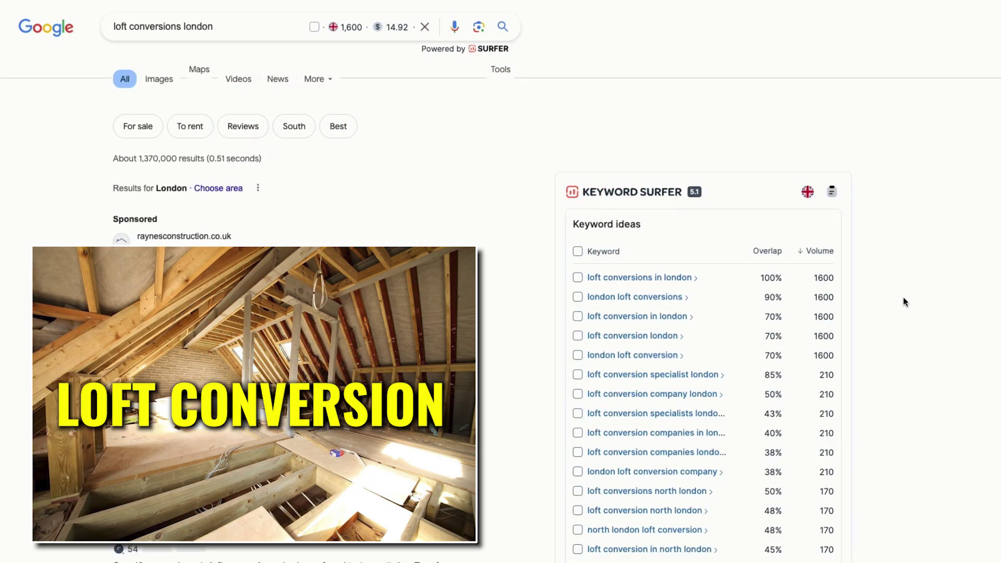
Step: Review the loft conversions london keyword volumes, highlighting and then deselecting rows including north london loft conversions
scroll(714, 185, "down", 3)
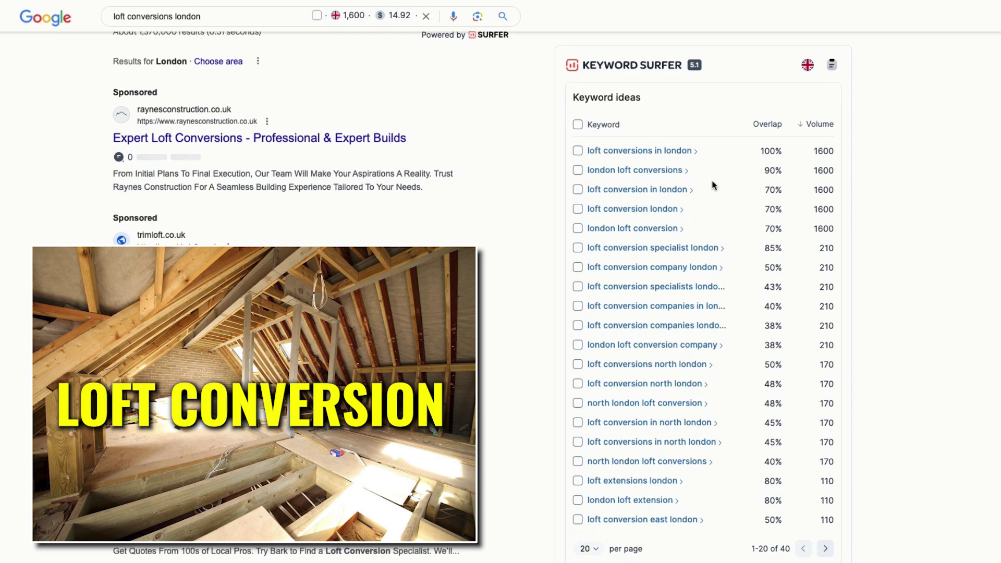
left_click_drag(816, 151, 837, 211)
left_click(862, 286)
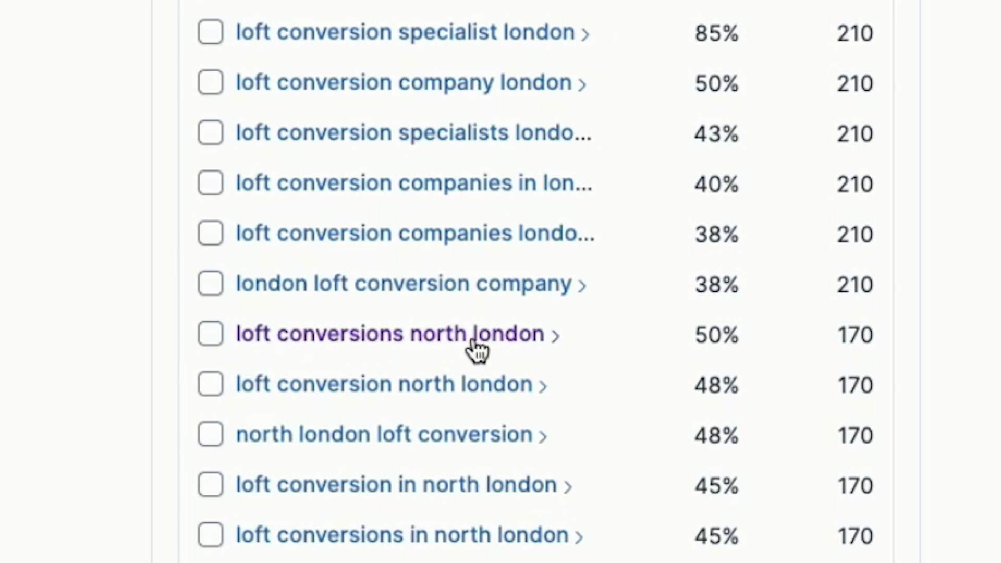
left_click_drag(824, 330, 881, 330)
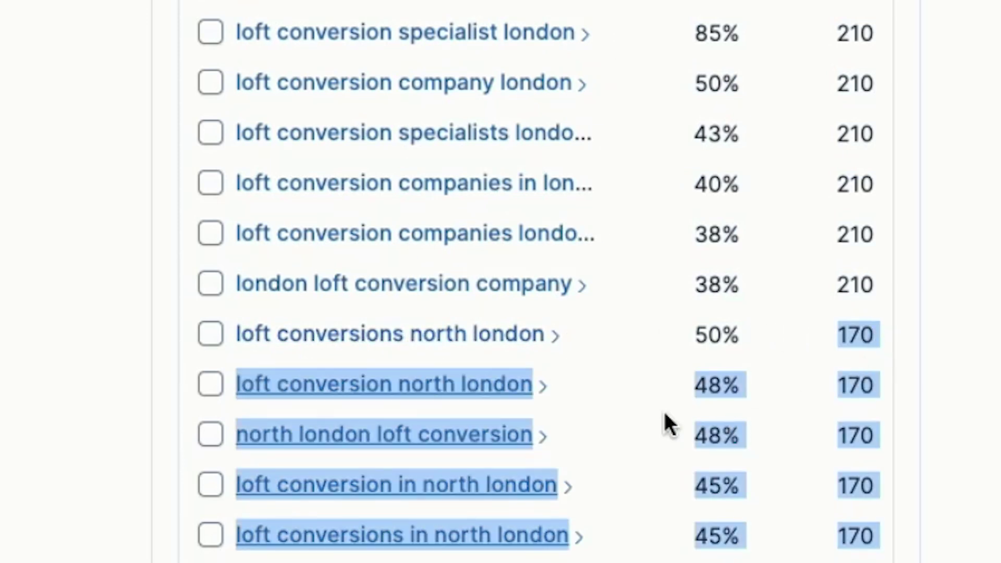
left_click(397, 442)
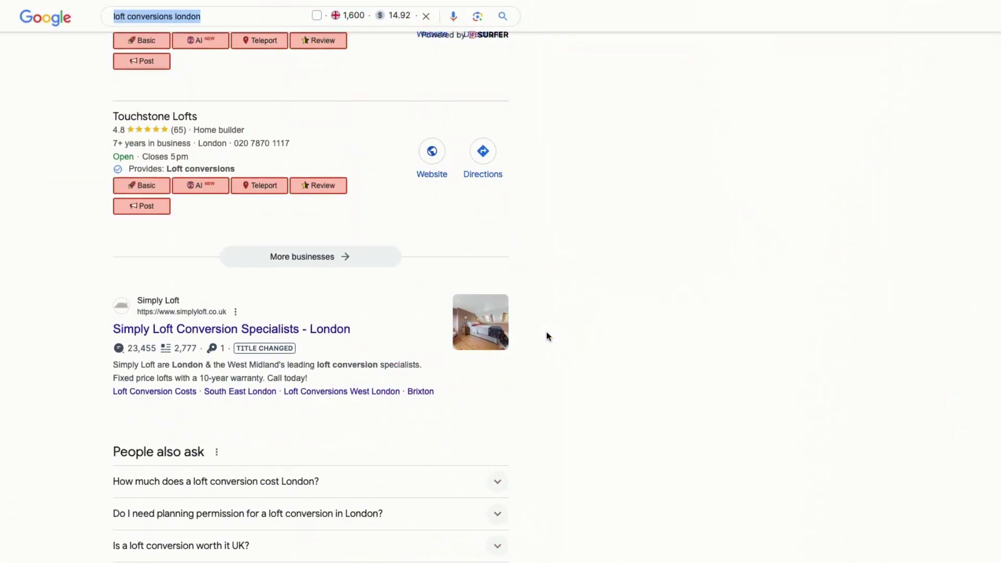
Step: Expand the 'loft conversion cost London' People also ask question and search for it
scroll(546, 331, "down", 4)
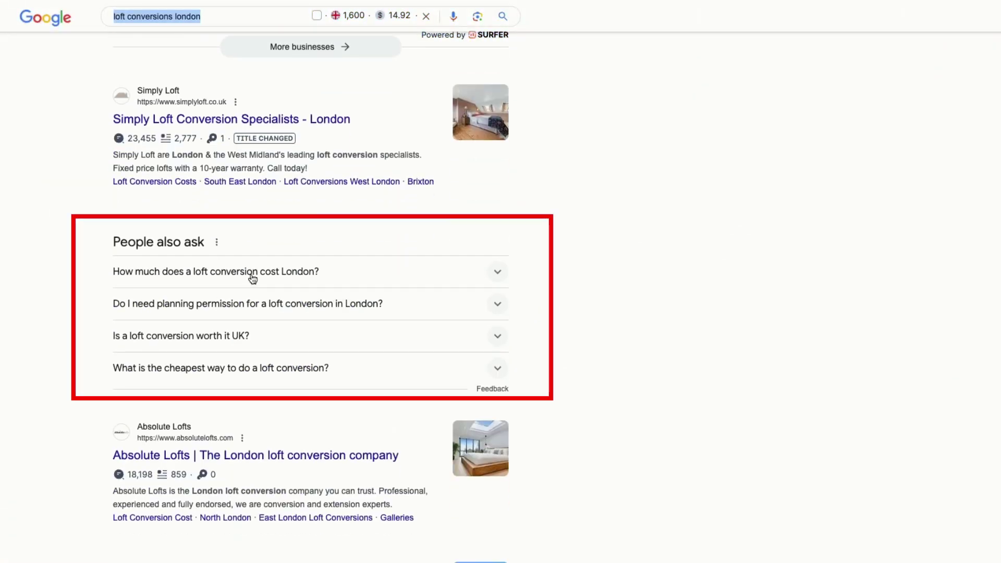
left_click(252, 277)
scroll(59, 214, "up", 15)
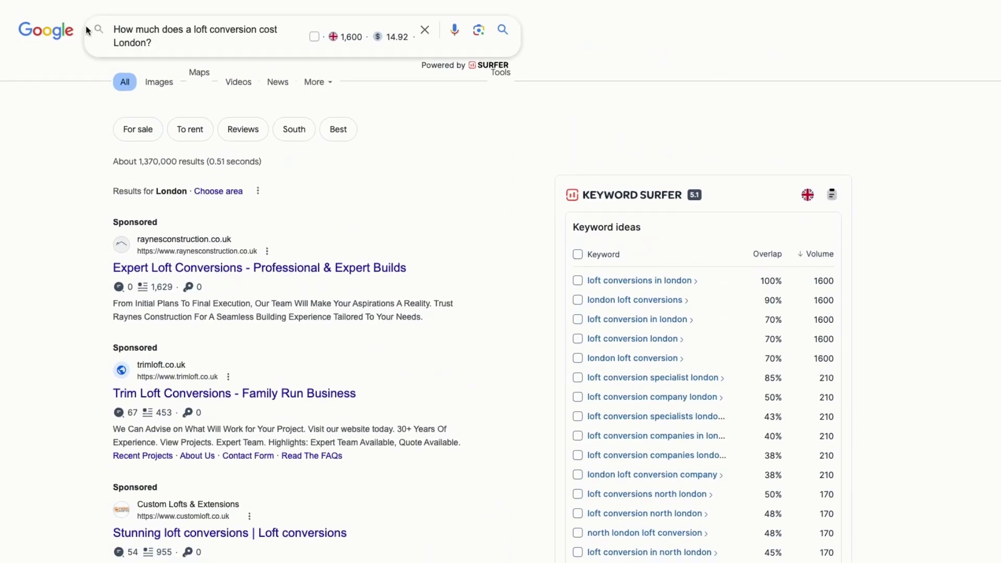
key("Return")
Step: Open Abbey Partnership's Loft Conversion Cost Calculator from the loft conversion cost calculator results
scroll(622, 263, "down", 2)
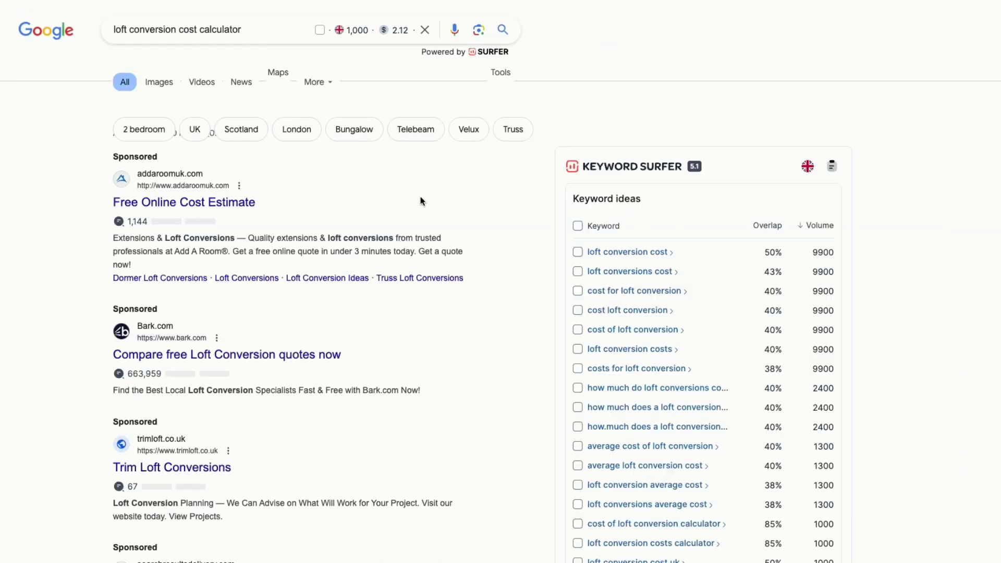
scroll(269, 244, "down", 7)
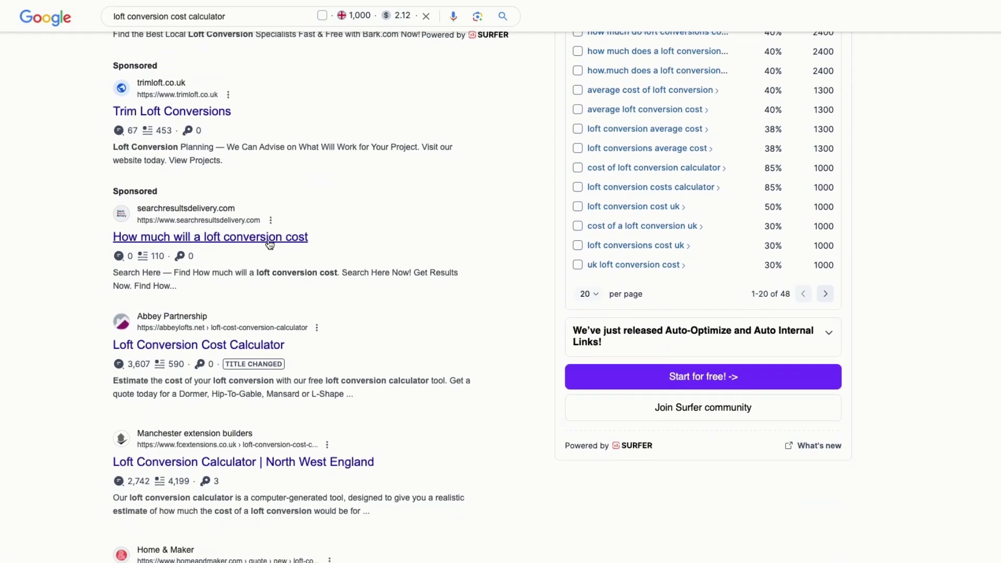
left_click(186, 345)
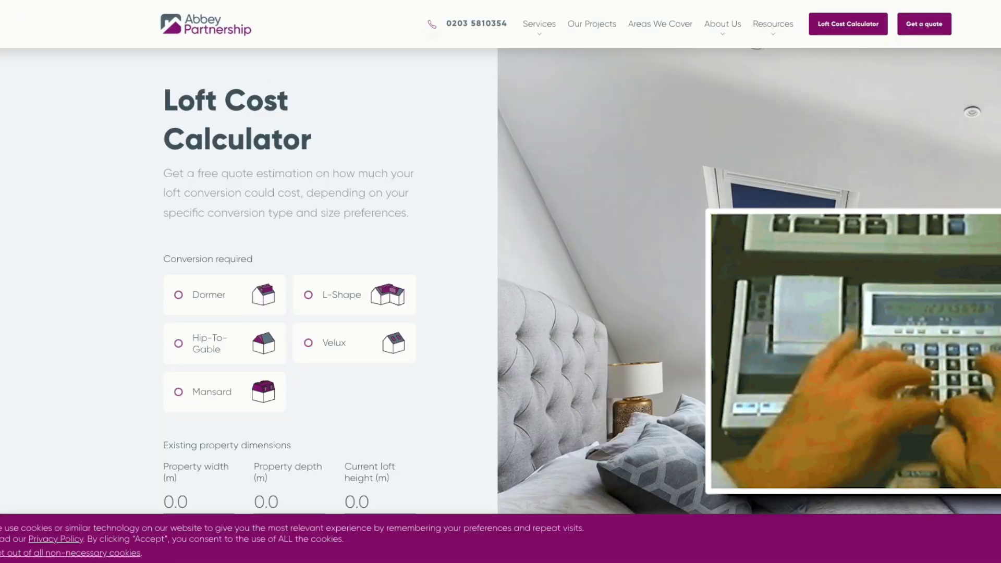
Step: Pick a conversion type in Abbey's loft calculator, then search Google for 'extension for home'
scroll(214, 380, "down", 2)
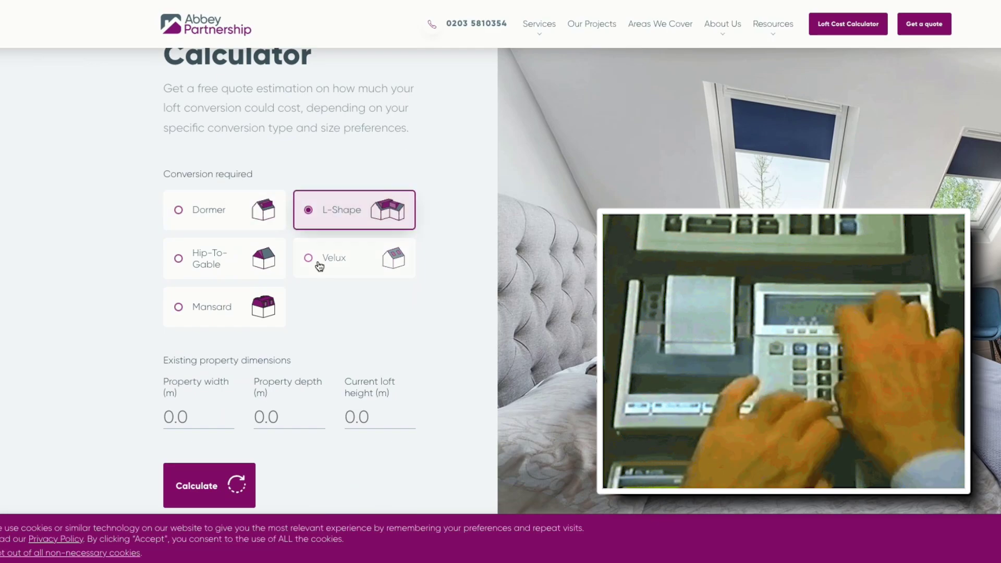
left_click(219, 259)
scroll(254, 375, "down", 2)
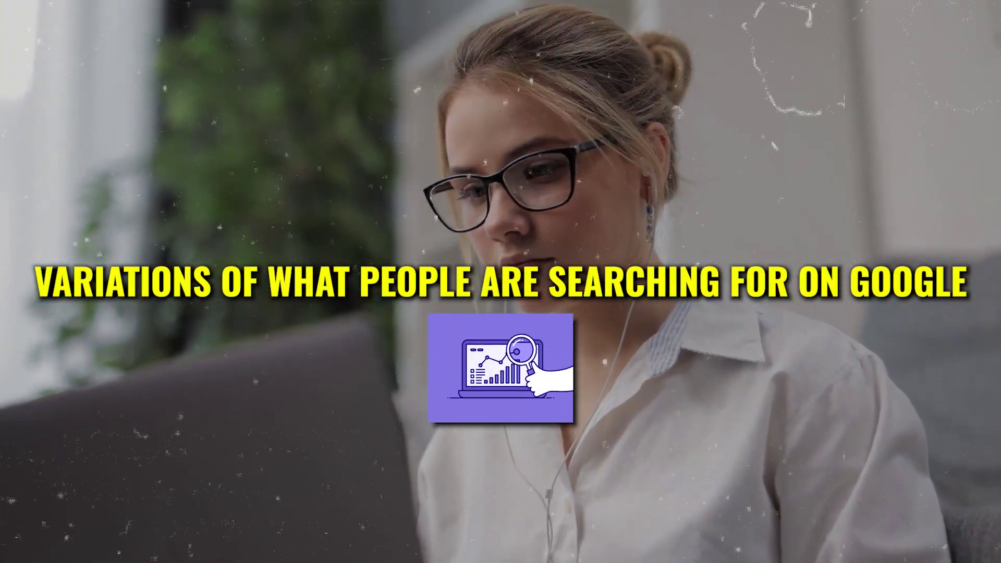
type("ion for home")
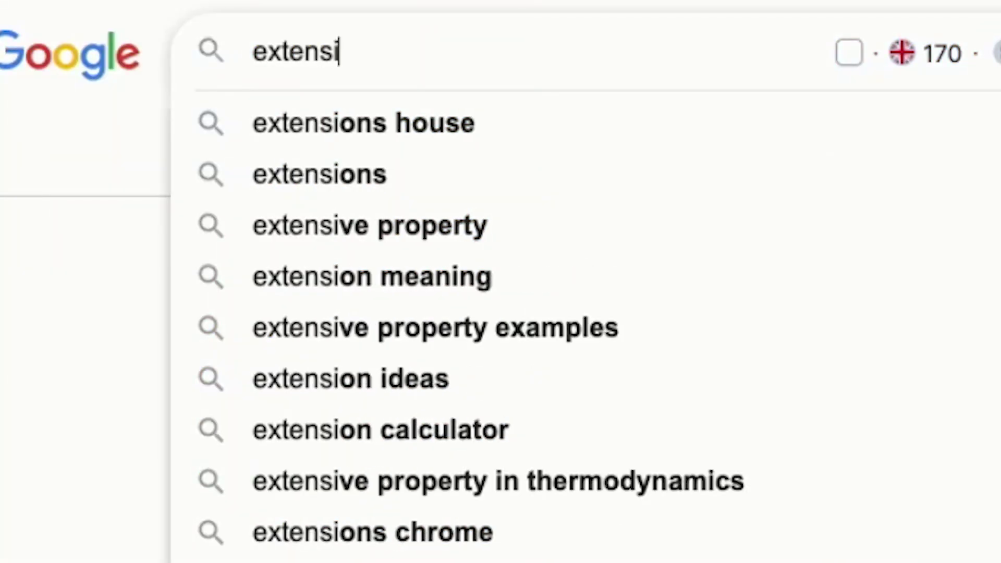
key("Return")
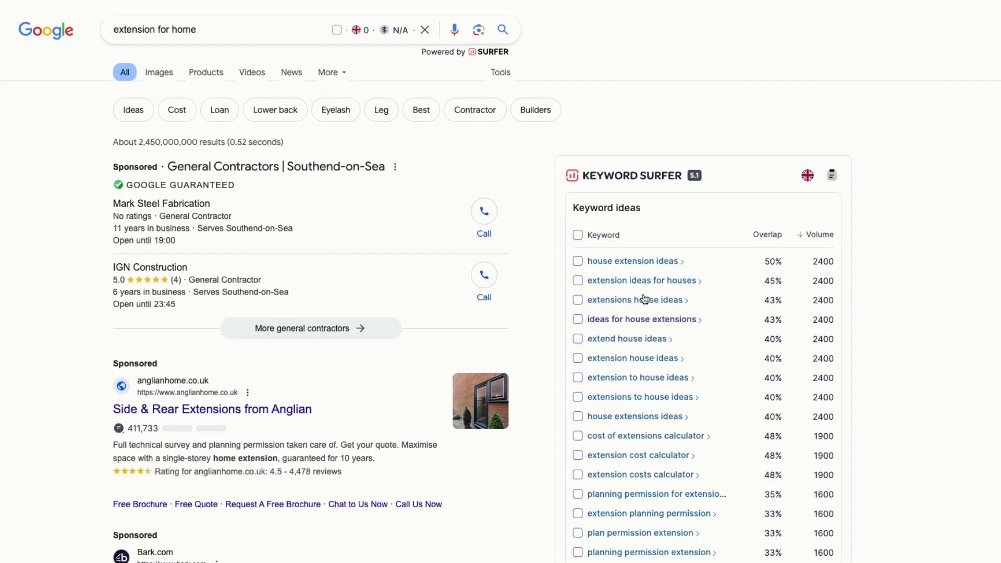